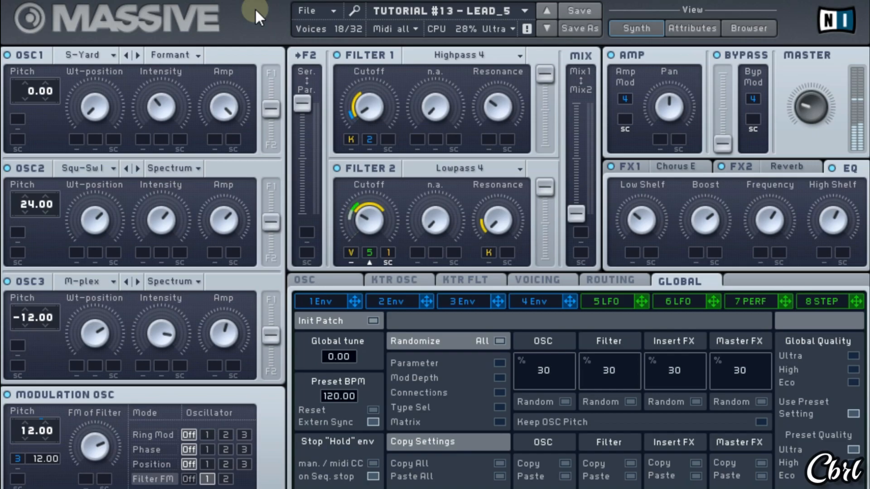
Load the 1-init patch from the recent files
left_click(322, 11)
mouse_move(345, 30)
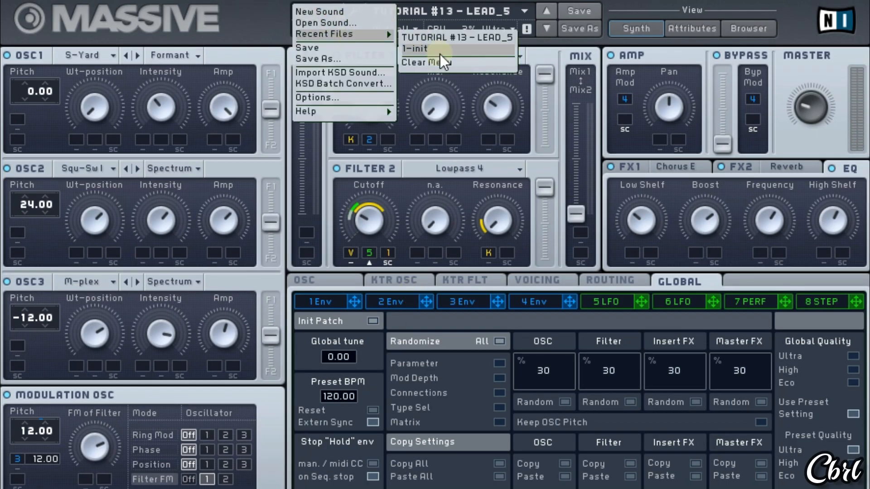
left_click(440, 54)
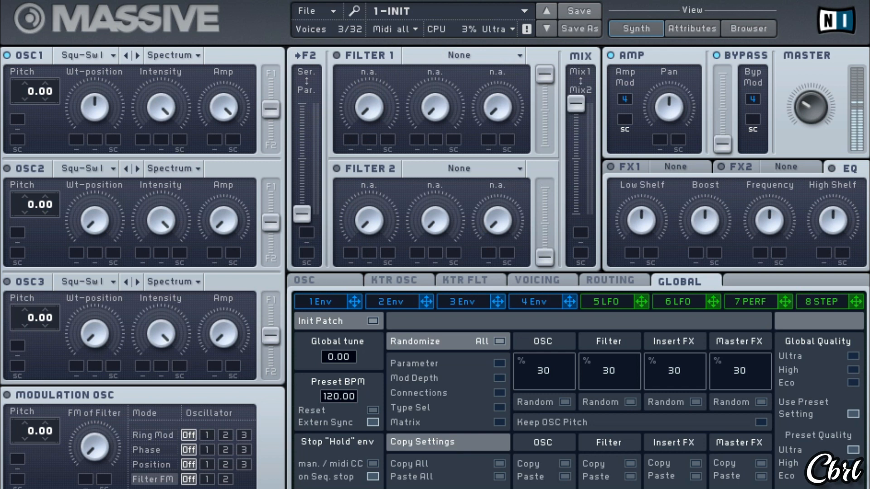
Set unisono to 6, enable the pitch cutoff spread in Chord mode at about 40% with -0.05, and enable the pan position spread
left_click(562, 280)
left_click_drag(362, 371, 362, 368)
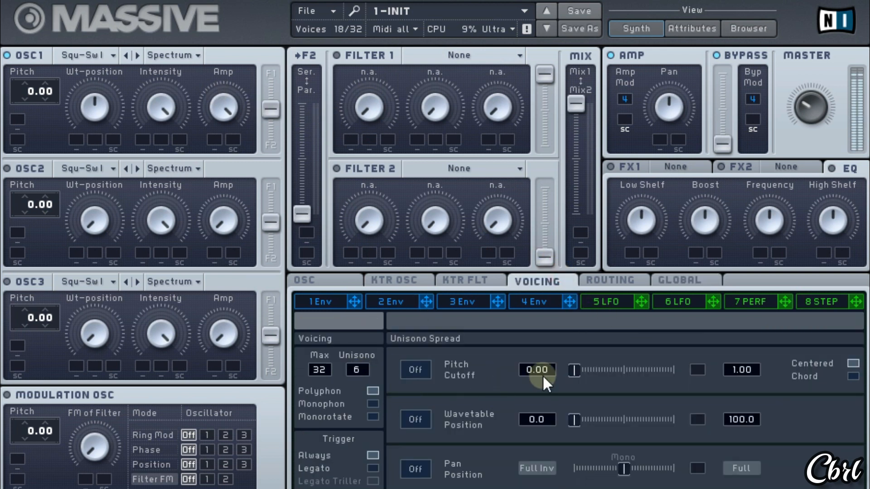
left_click(425, 374)
left_click_drag(579, 370, 609, 375)
left_click_drag(742, 370, 761, 488)
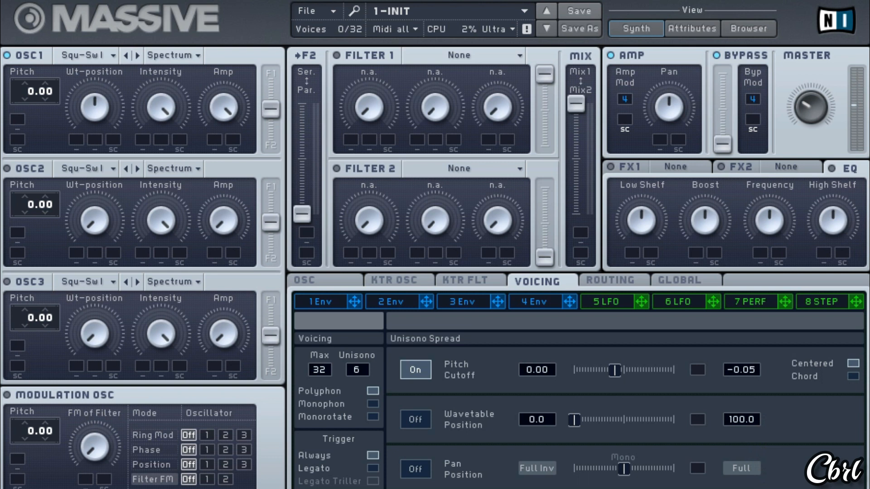
left_click(854, 376)
left_click(416, 469)
Load the user preset 005 LFO_STEREO into 5 LFO and assign that LFO to the pan position spread with a range around Mono
left_click(618, 302)
left_click(314, 322)
mouse_move(318, 332)
left_click(408, 335)
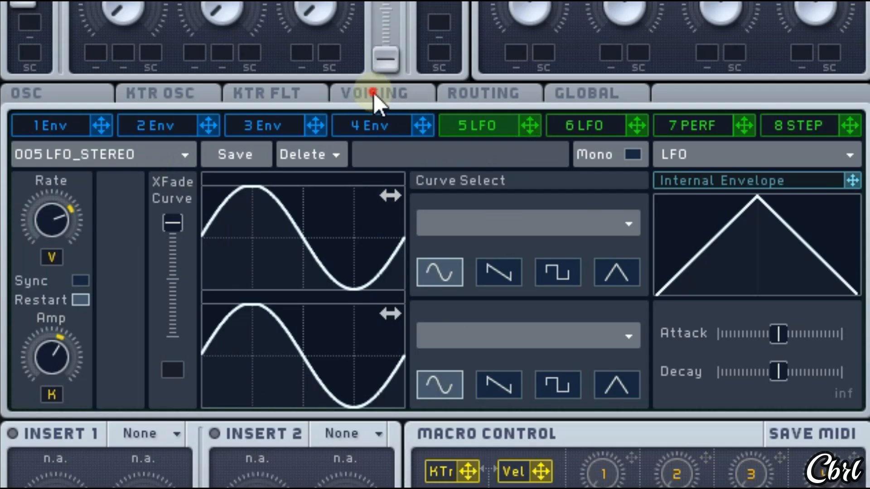
left_click(373, 92)
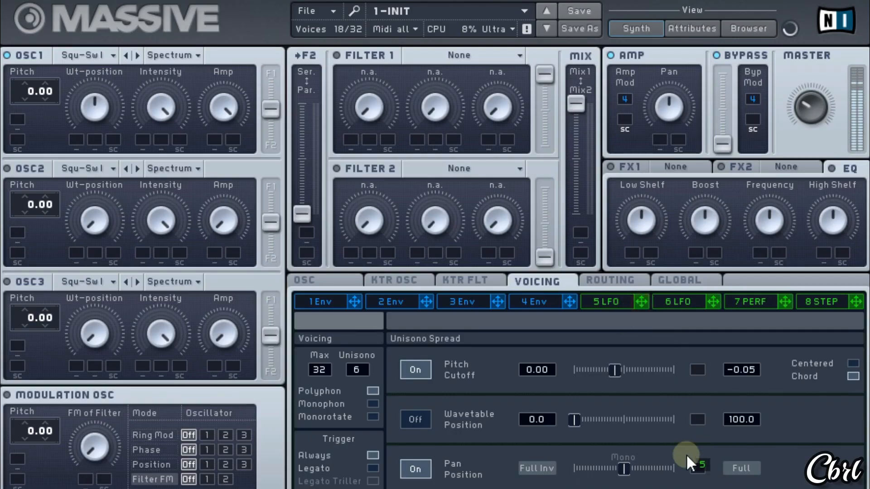
left_click_drag(686, 454, 697, 467)
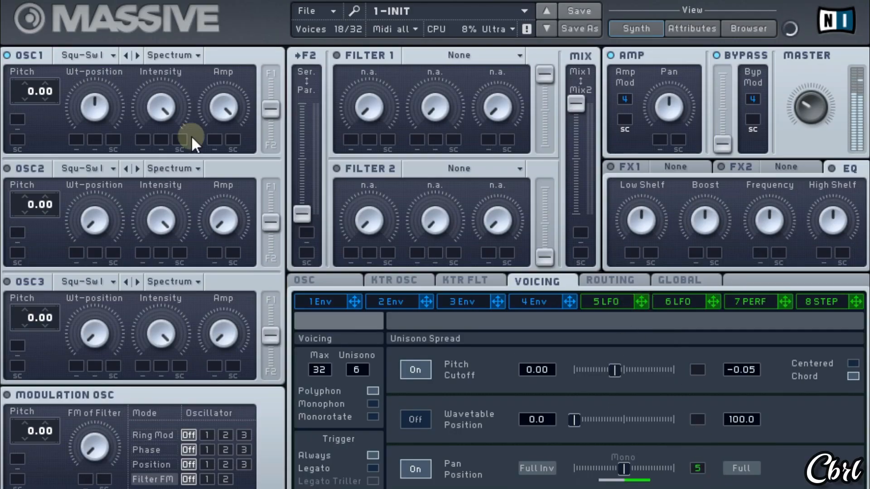
Load the user preset 004 ENV MASTER into 4 Env
left_click(519, 293)
left_click(326, 321)
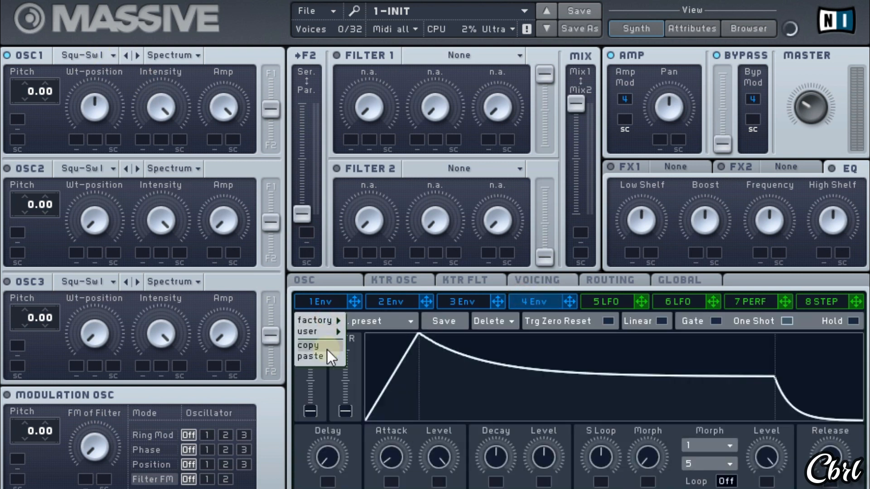
mouse_move(330, 332)
left_click(395, 357)
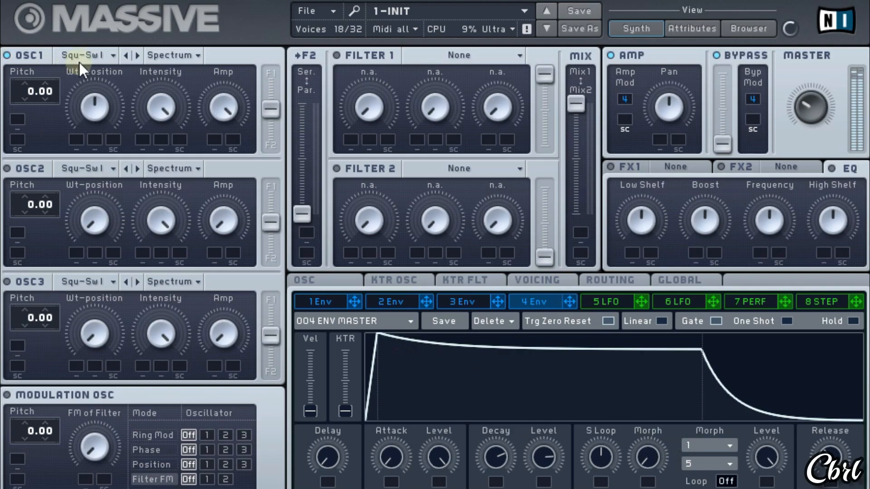
Set OSC1 to the Scrap Yard wavetable in Formant mode, with wavetable position at minimum and intensity at about 40%
left_click(82, 58)
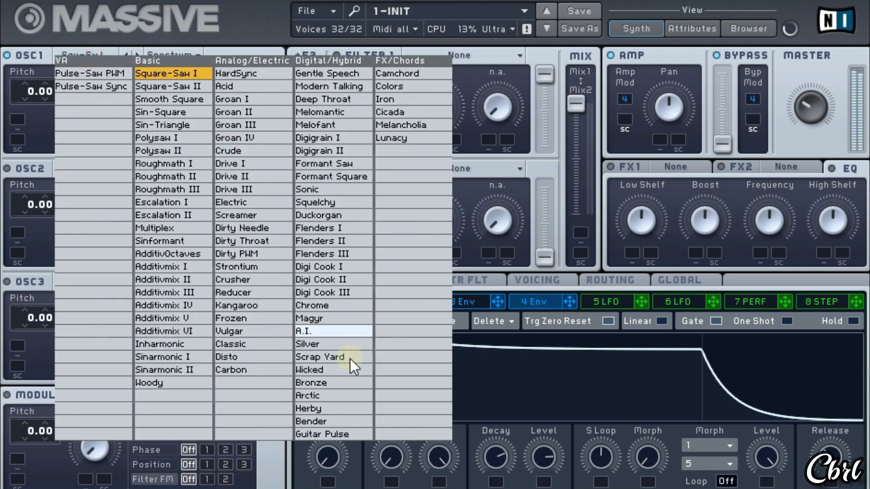
left_click(337, 358)
left_click(170, 54)
left_click(282, 157)
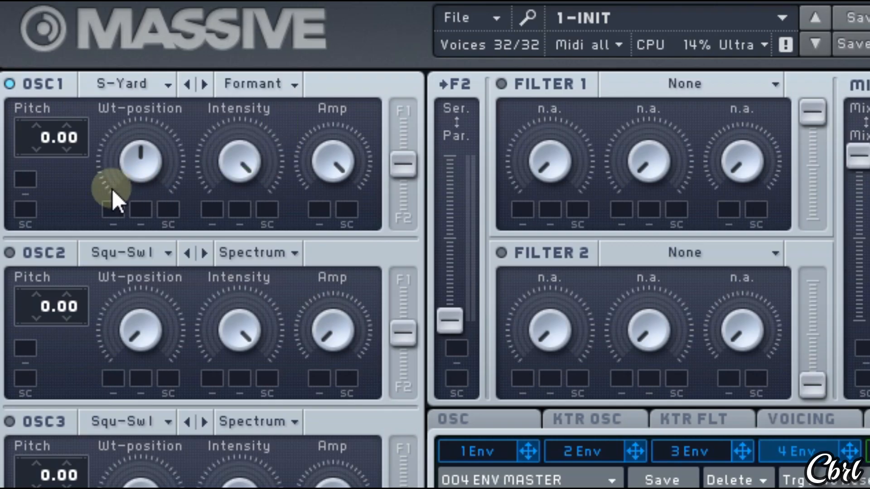
left_click_drag(143, 236, 145, 290)
left_click_drag(249, 172, 209, 324)
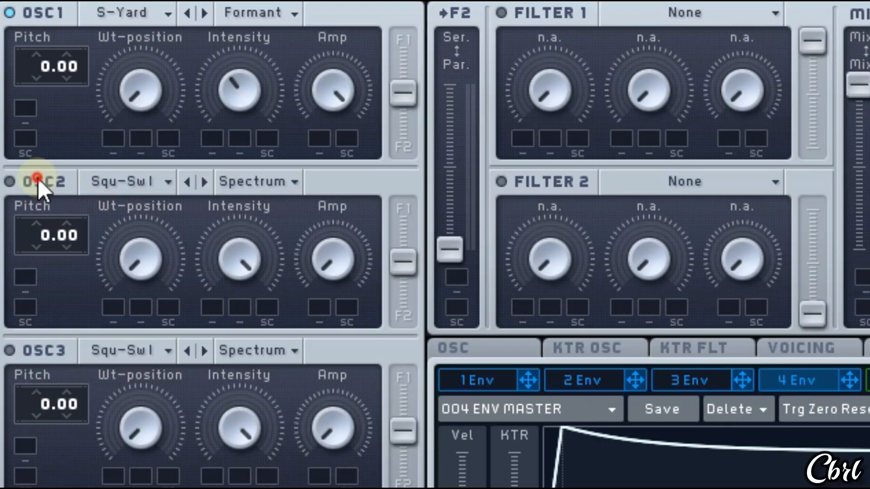
Enable OSC2 in Spectrum mode at pitch 24.00, with wavetable position, intensity and amp each at about two thirds
left_click(96, 169)
left_click(237, 206)
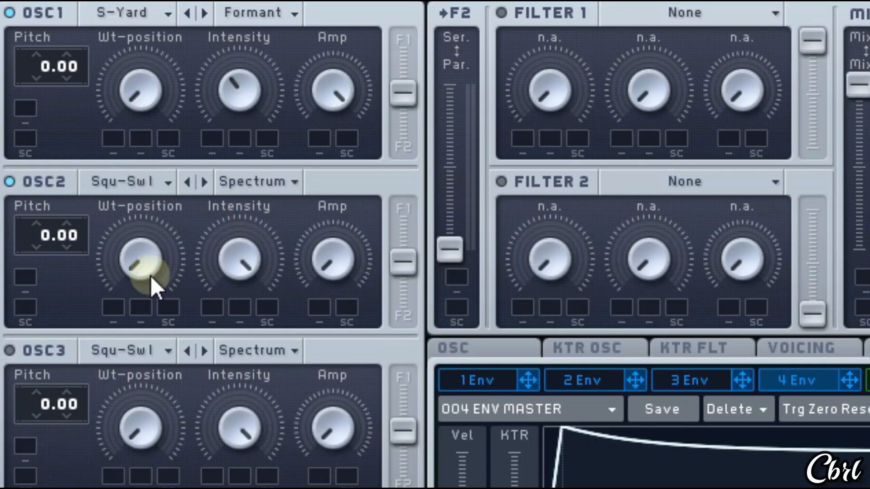
left_click_drag(349, 271, 350, 132)
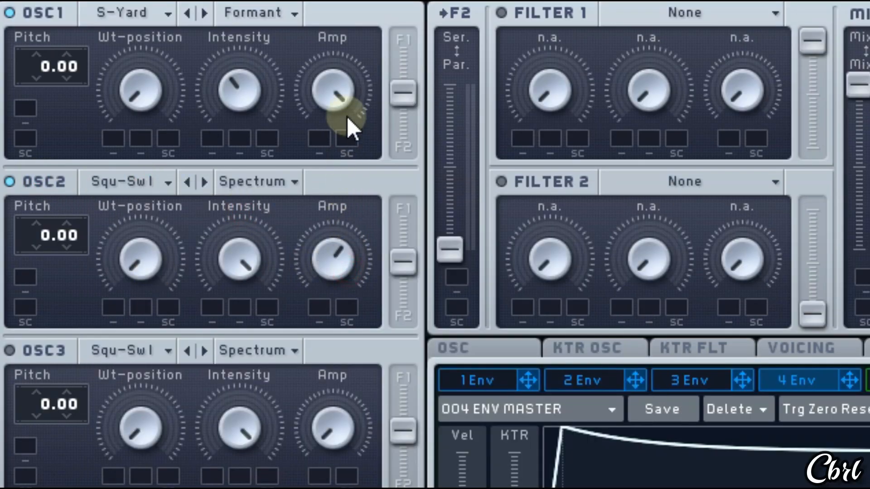
left_click_drag(232, 316, 232, 344)
left_click_drag(147, 263, 169, 105)
left_click_drag(45, 237, 81, 170)
Enable OSC3 with the Multiplex wavetable at pitch -12.00, wavetable position about 70%, intensity about 85% and amp about 60%
left_click(39, 347)
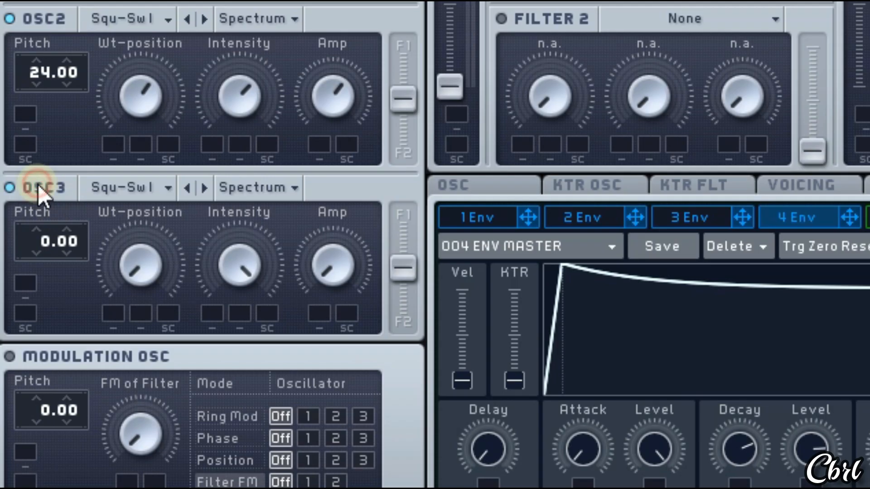
left_click(153, 188)
left_click(349, 367)
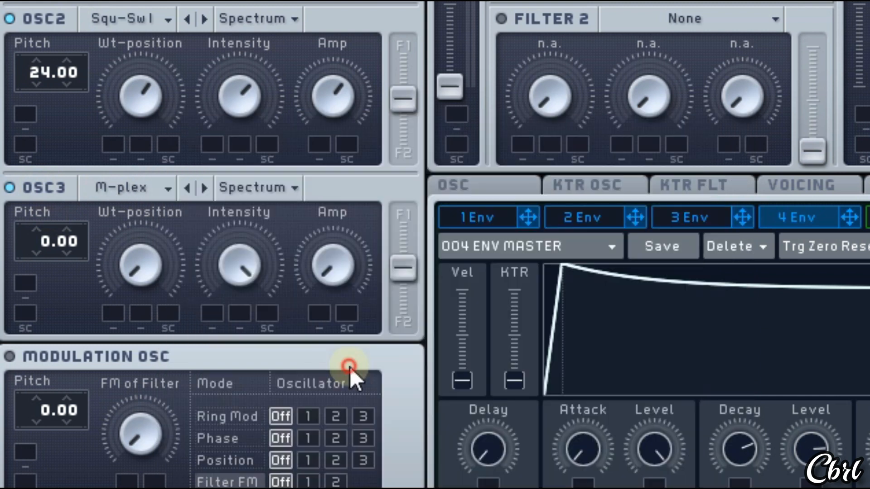
left_click_drag(344, 218, 351, 127)
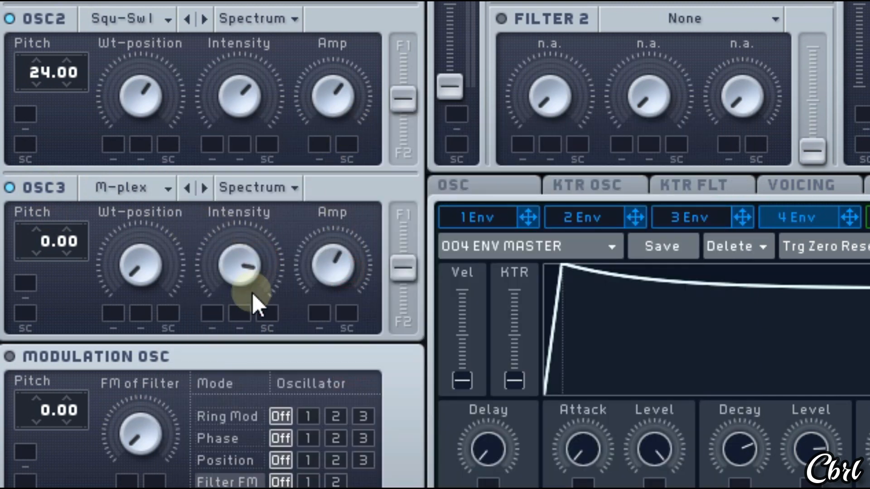
left_click_drag(138, 257, 194, 89)
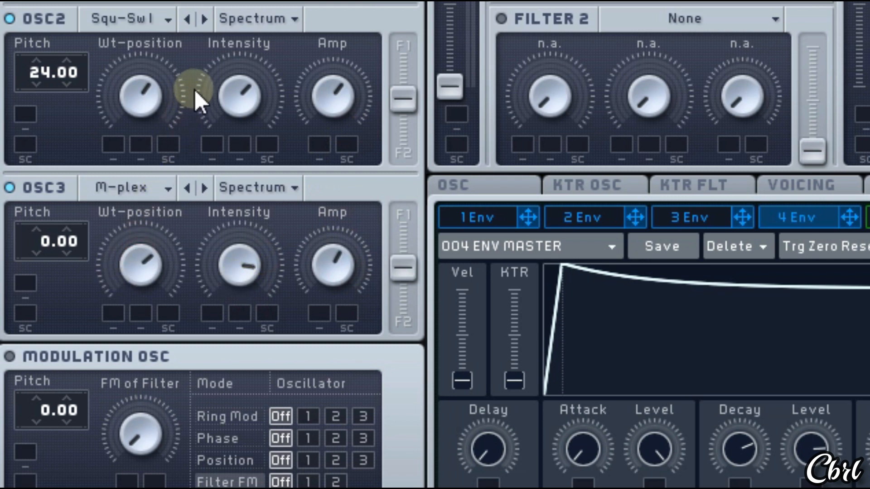
left_click_drag(50, 249, 44, 269)
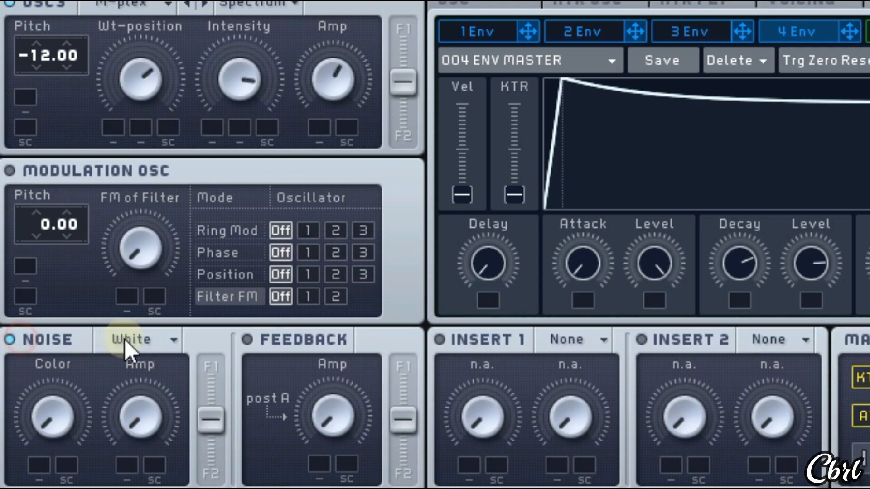
Enable the noise oscillator with the Bright type and raise its amp
left_click(84, 389)
left_click(89, 376)
left_click(96, 447)
left_click_drag(143, 428, 64, 134)
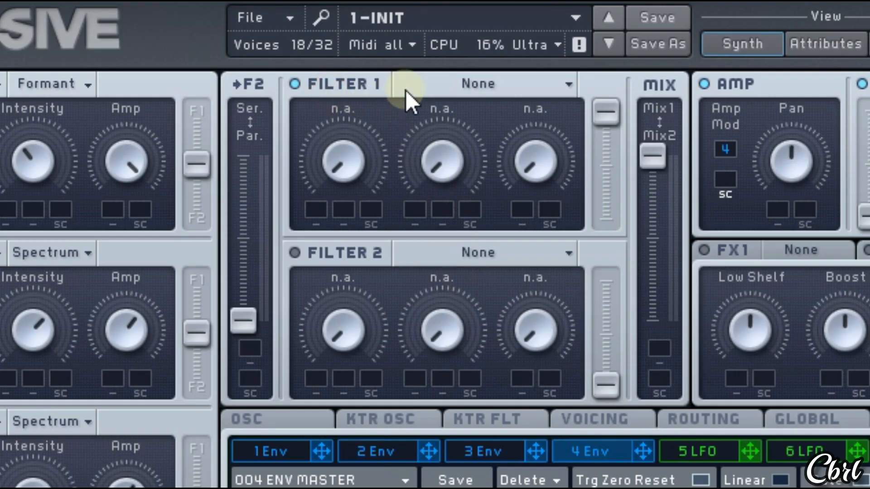
Set Filter 1 to Highpass 4 and route the filters in series, with the mix at Mix2 and Filter 2's output at maximum
left_click(421, 84)
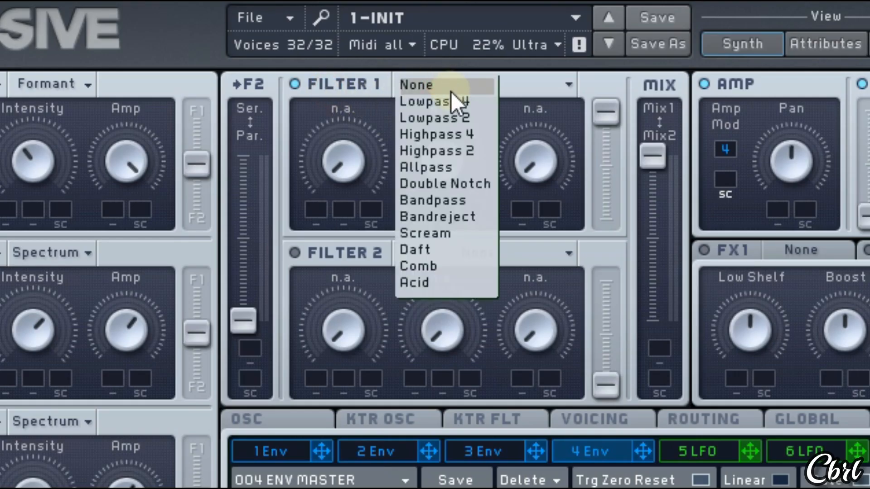
left_click(466, 132)
left_click_drag(244, 320, 251, 106)
left_click_drag(645, 154, 651, 363)
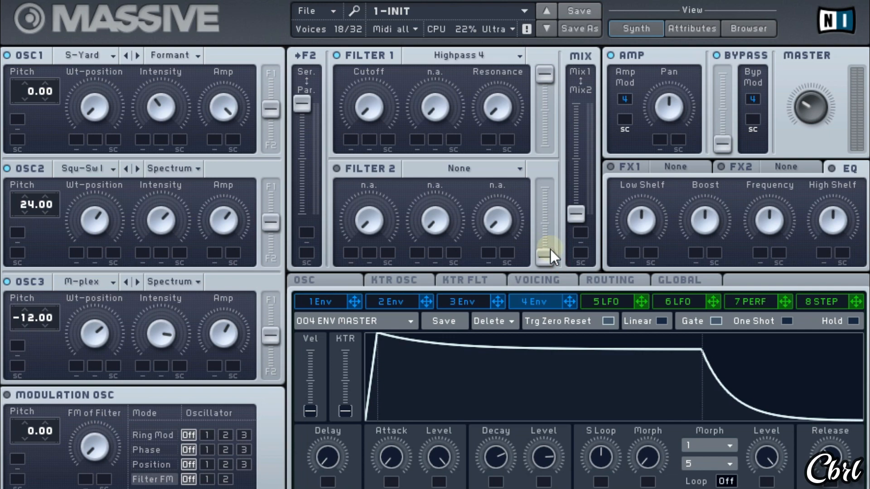
left_click_drag(550, 222, 550, 120)
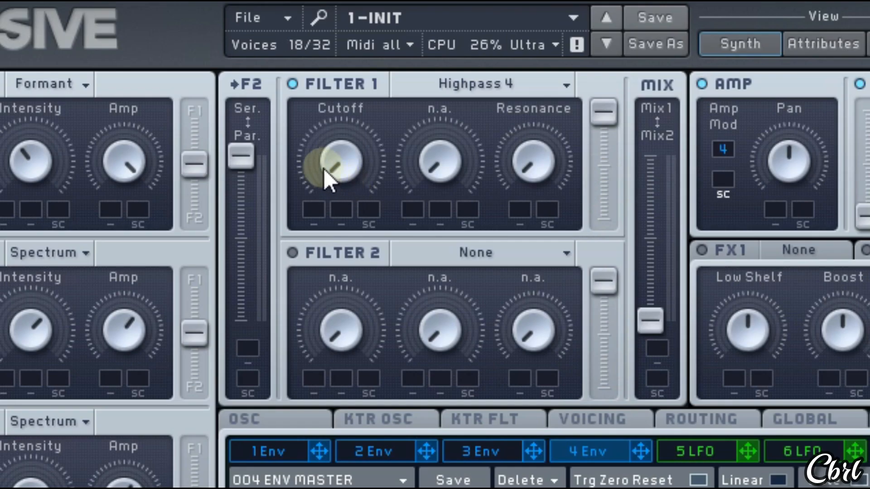
Raise Filter 1's cutoff slightly and set its resonance to about one third
left_click_drag(324, 168, 328, 164)
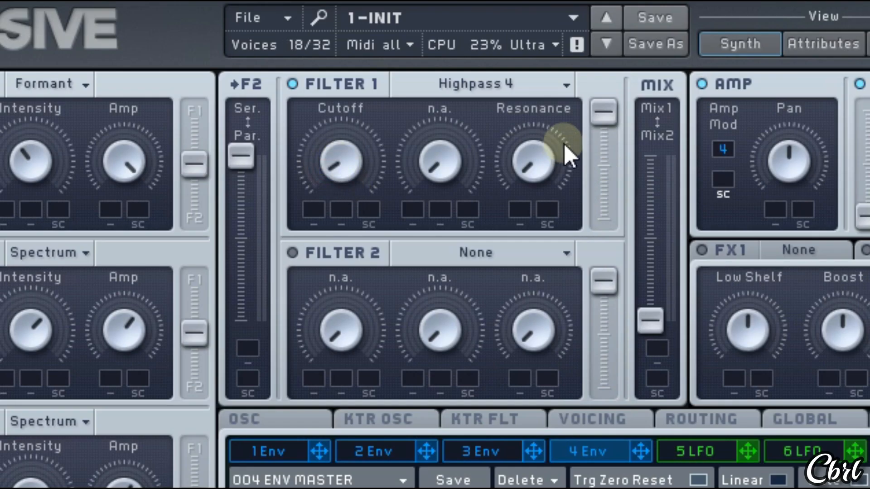
left_click_drag(531, 107, 528, 68)
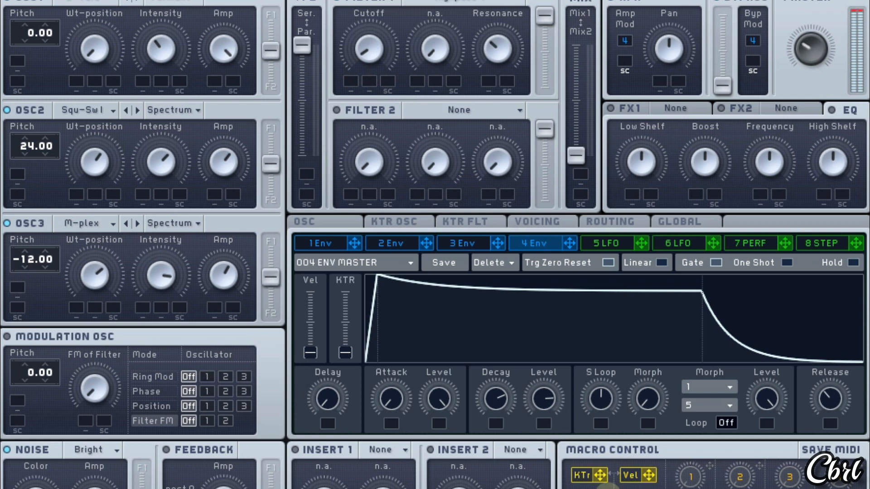
Assign Keytracking to Filter 1's cutoff with a positive modulation range of about one third of the dial
left_click_drag(600, 475, 351, 90)
right_click(351, 140)
mouse_move(396, 202)
left_click(459, 305)
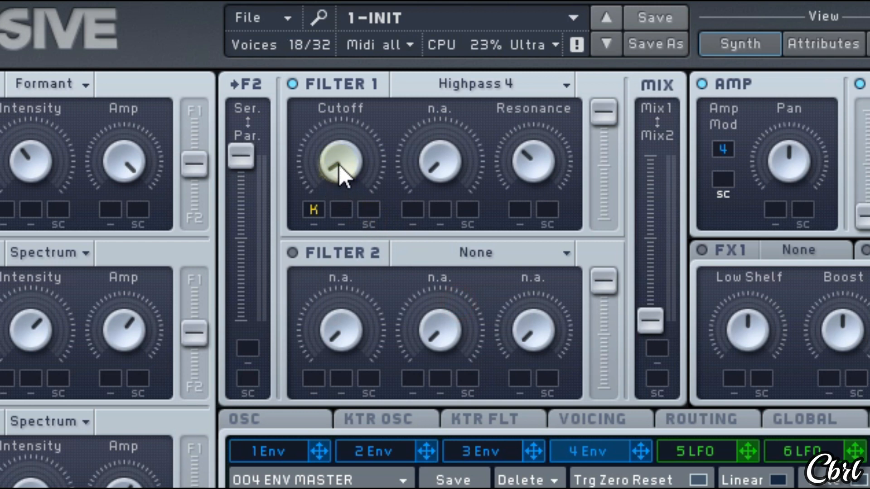
left_click_drag(317, 209, 322, 201)
left_click_drag(354, 164, 366, 151)
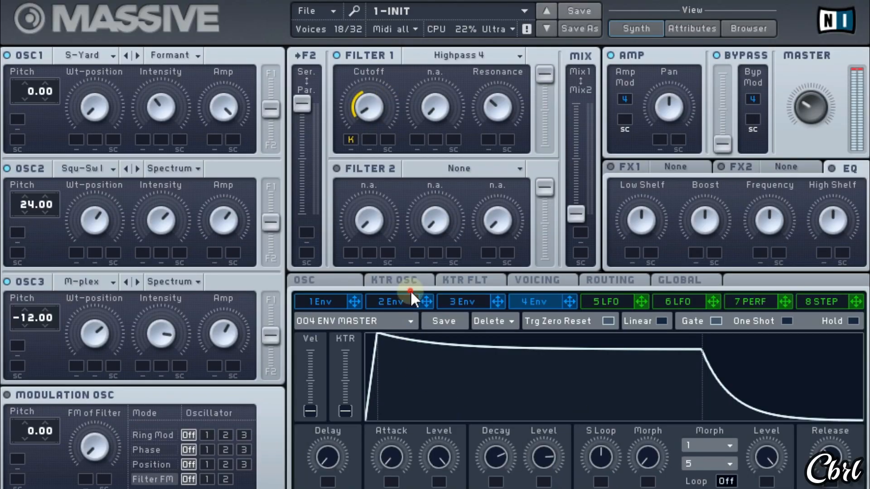
Load the user preset 002 ENV_FILTER 1 into 2 Env and assign that envelope to Filter 1's cutoff with a small positive range
left_click(401, 301)
left_click(381, 322)
mouse_move(322, 321)
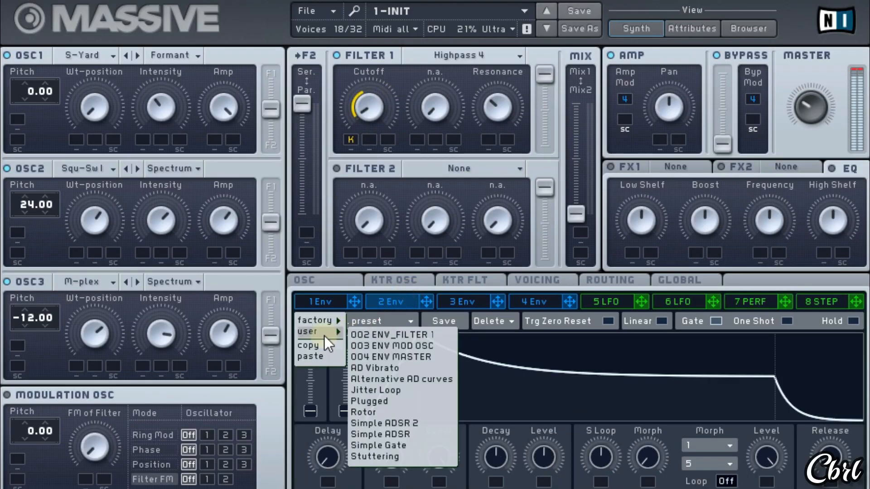
left_click(386, 336)
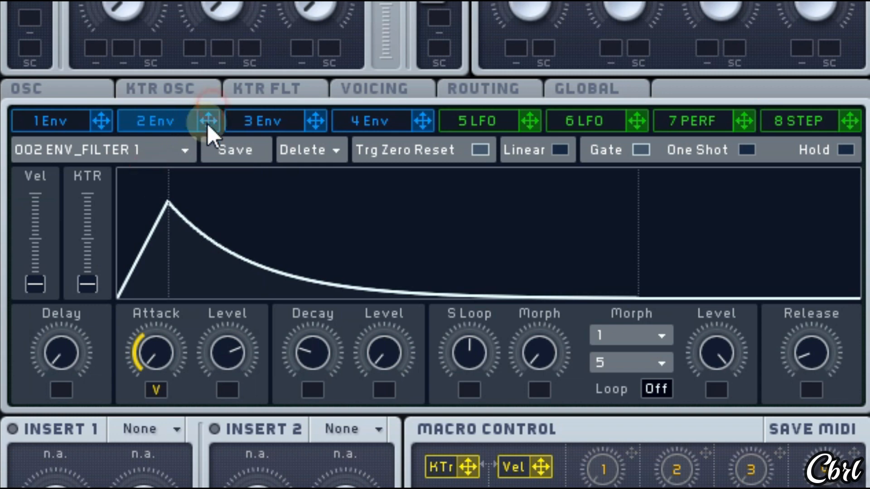
left_click_drag(207, 124, 385, 127)
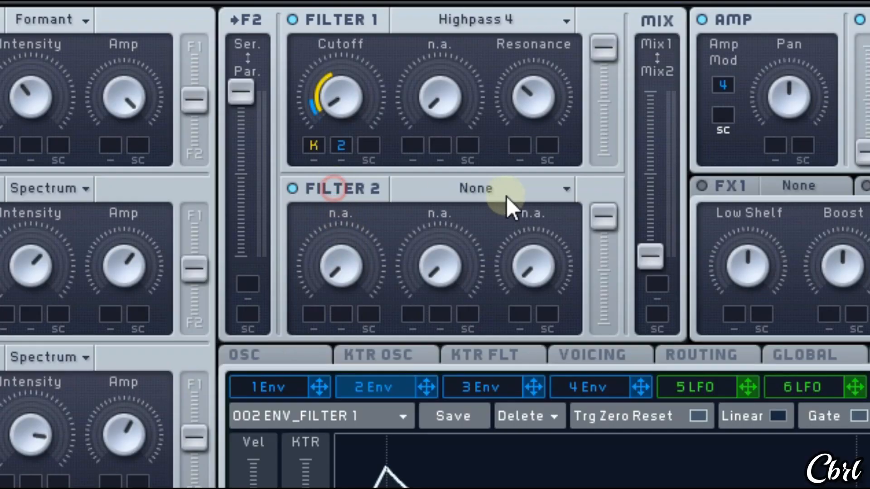
Set Filter 2 to Lowpass 4 and raise its cutoff to about a quarter
left_click(482, 172)
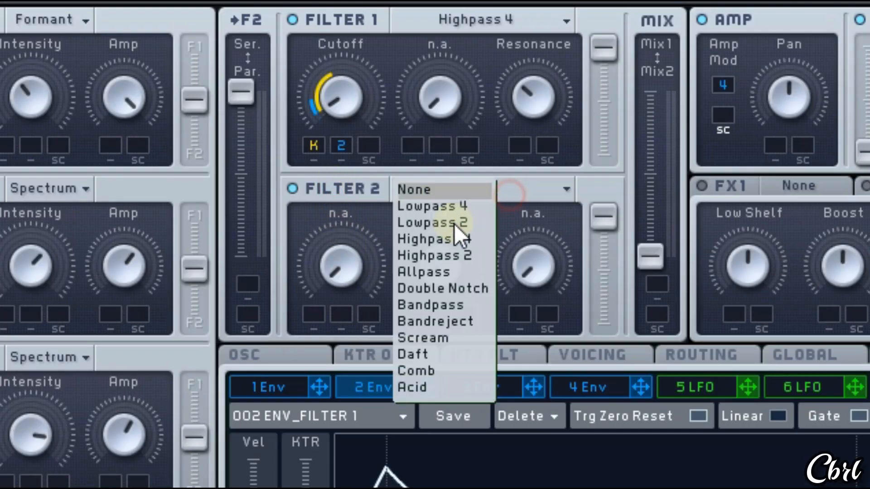
left_click(446, 206)
left_click_drag(340, 269, 363, 220)
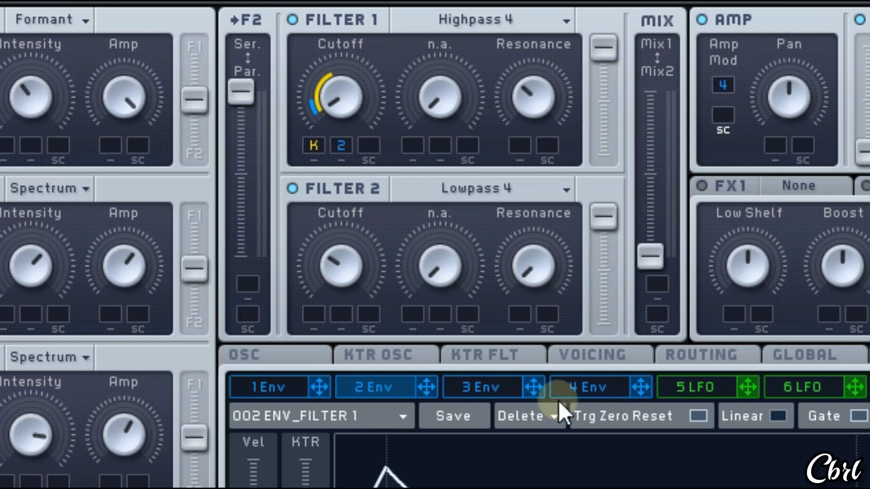
Assign Keytracking to Filter 2's resonance with a positive modulation range of about one fifth of the dial
left_click(526, 309)
mouse_move(584, 405)
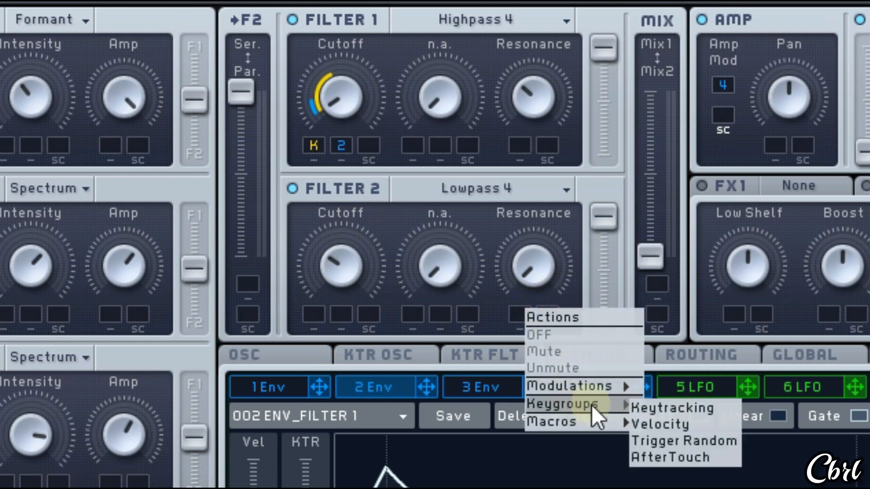
left_click(659, 409)
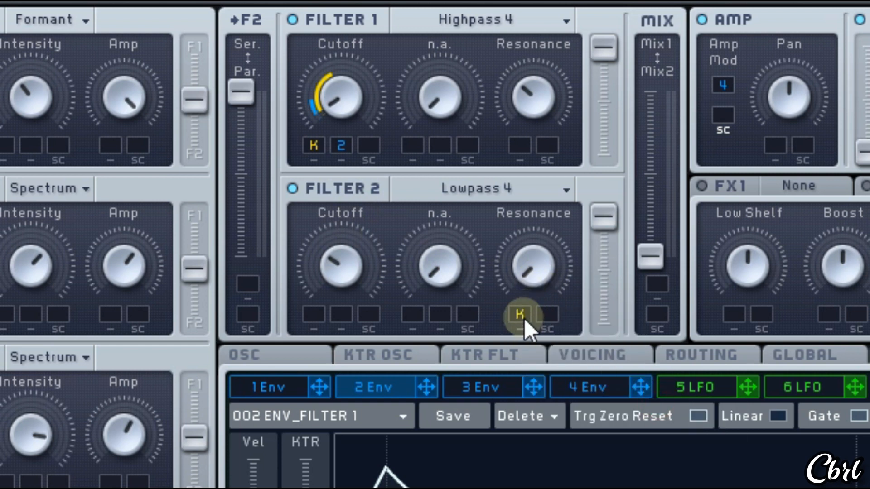
left_click_drag(539, 293, 545, 286)
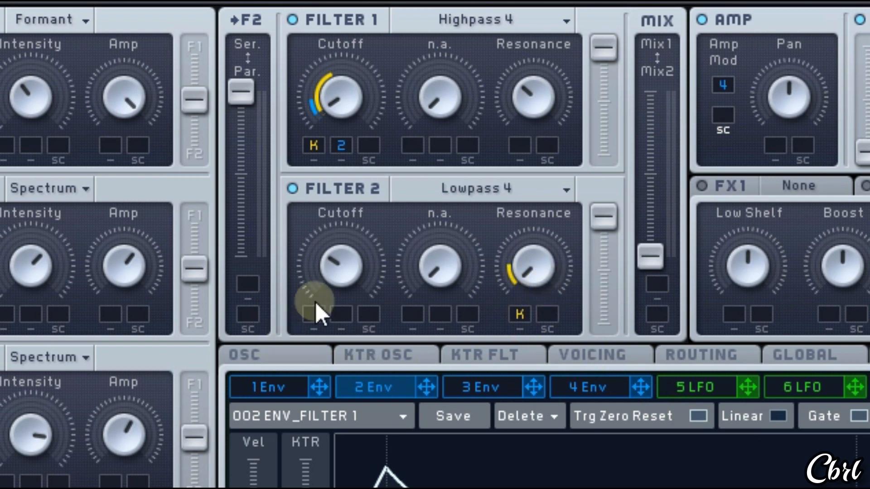
Assign Velocity to Filter 2's cutoff with a positive modulation range of about one third of the dial
left_click(323, 310)
mouse_move(374, 411)
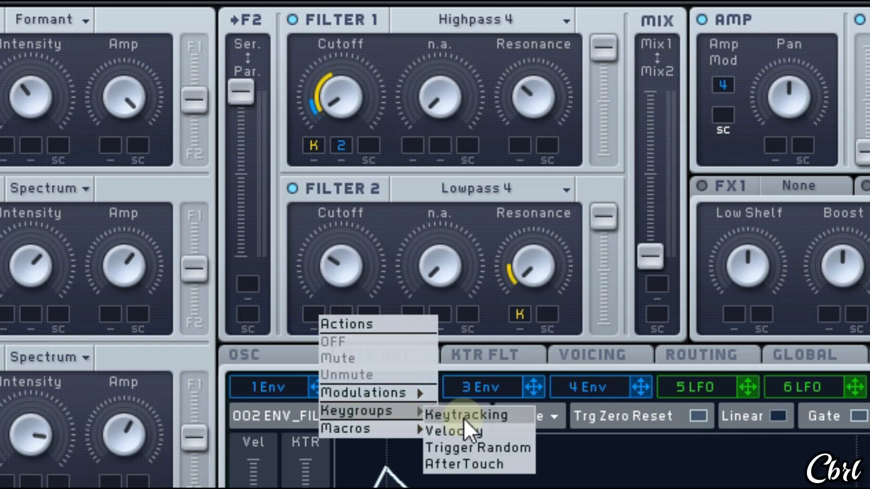
left_click(481, 428)
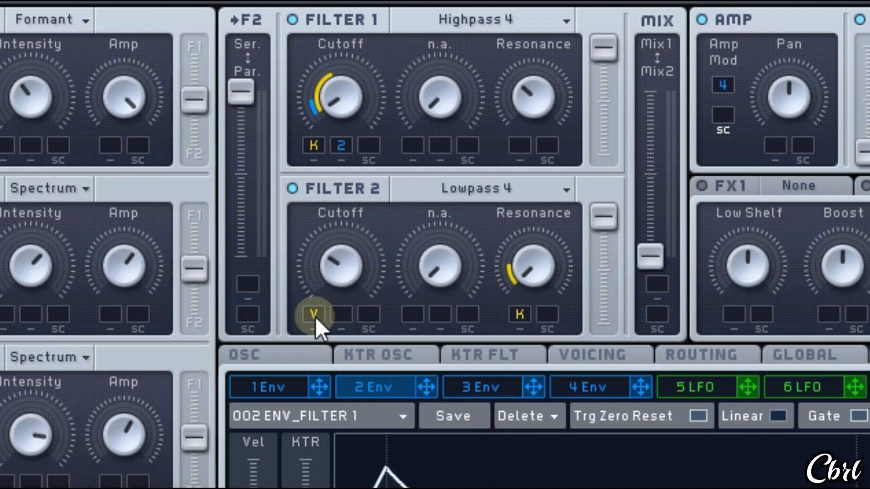
left_click_drag(314, 314, 363, 260)
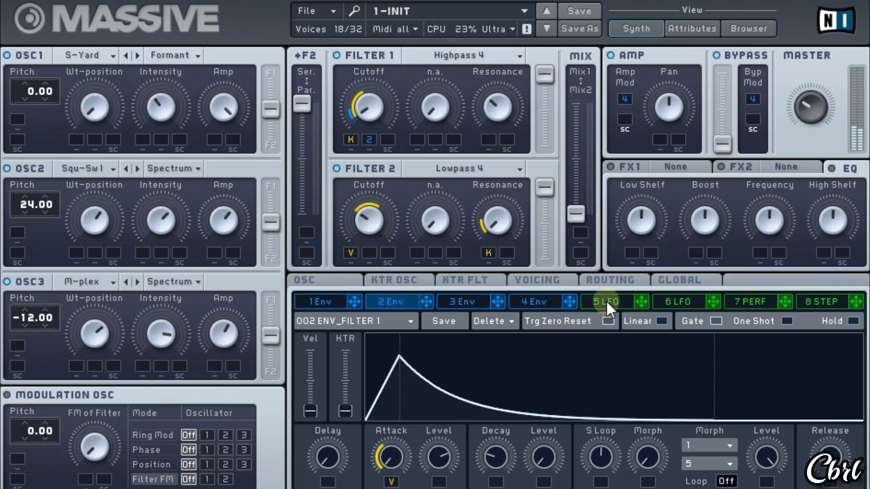
Assign 5 LFO to Filter 2's cutoff with a small range and set Macro 1 as the sidechain source
left_click(750, 383)
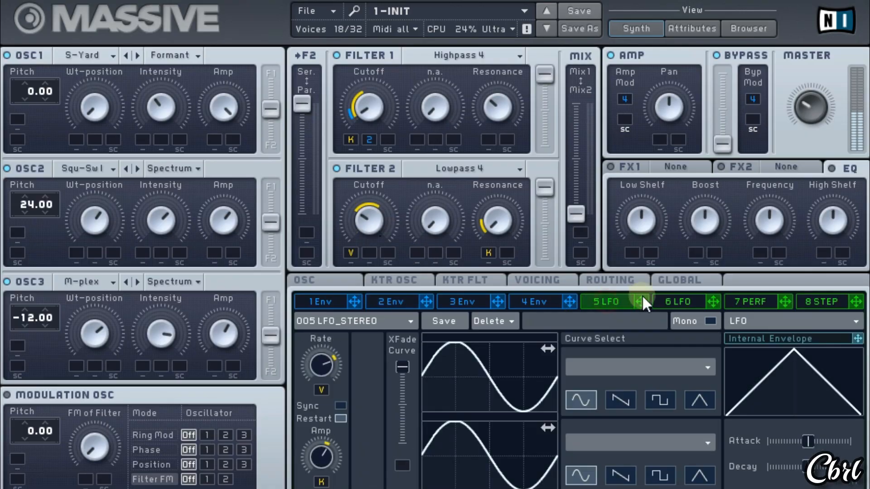
left_click_drag(535, 279, 369, 246)
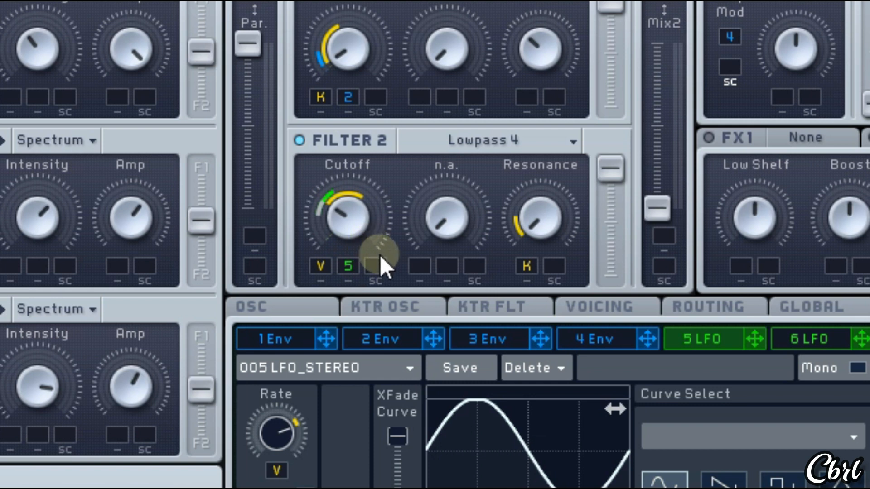
right_click(380, 262)
mouse_move(446, 376)
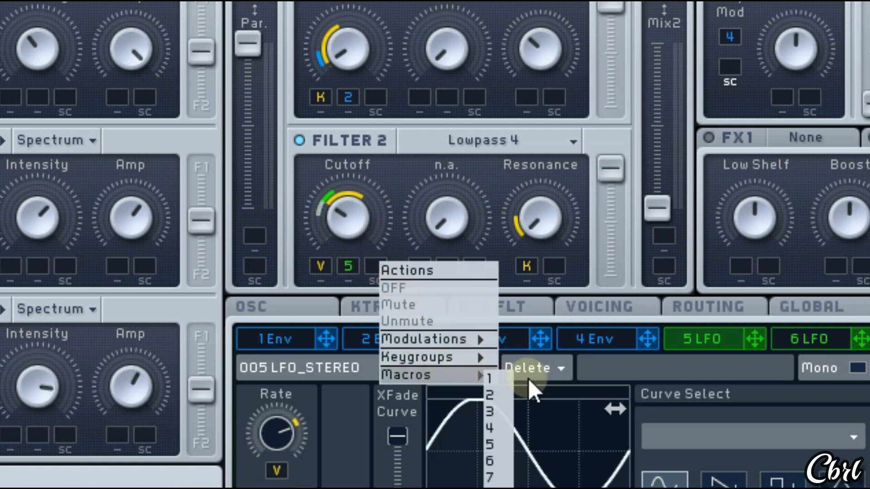
left_click(505, 381)
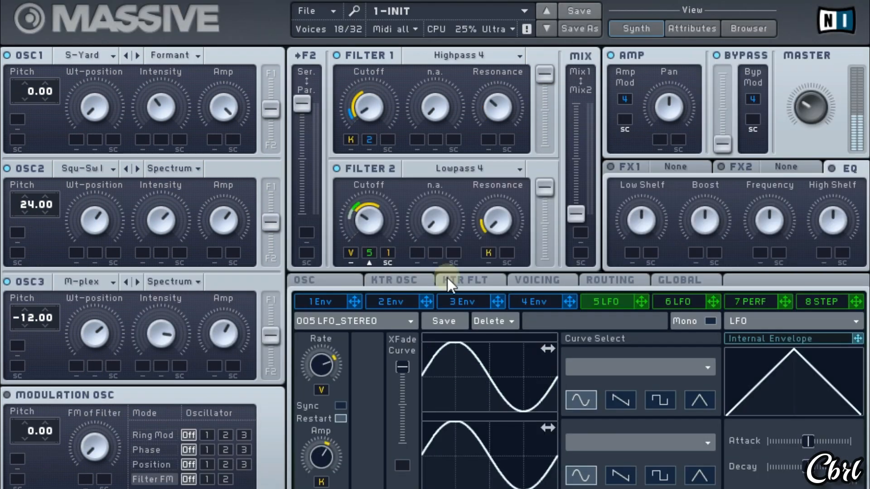
Enable the Modulation Osc with Filter FM on Filter 1, raise FM of Filter to about 70%, and set its pitch to 12.00
mouse_move(491, 252)
left_mouse_down()
mouse_move(497, 243)
mouse_move(502, 249)
left_mouse_up()
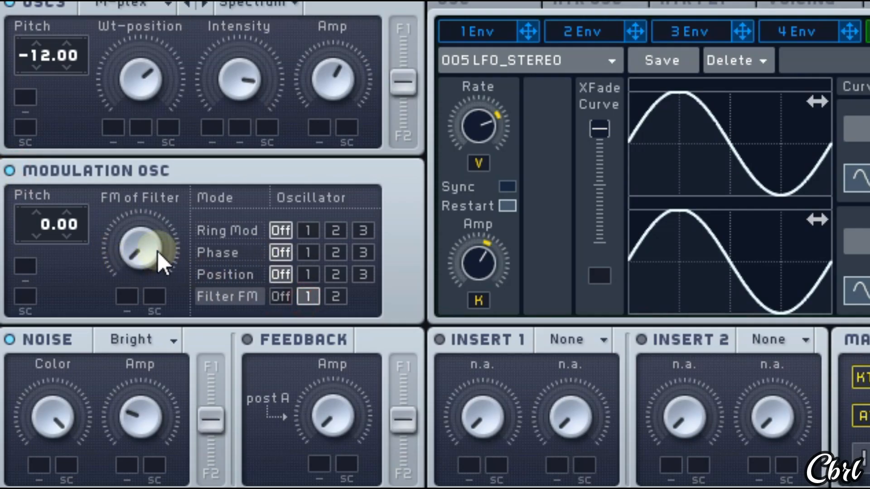
left_click_drag(153, 151, 191, 77)
left_click_drag(41, 225, 174, 191)
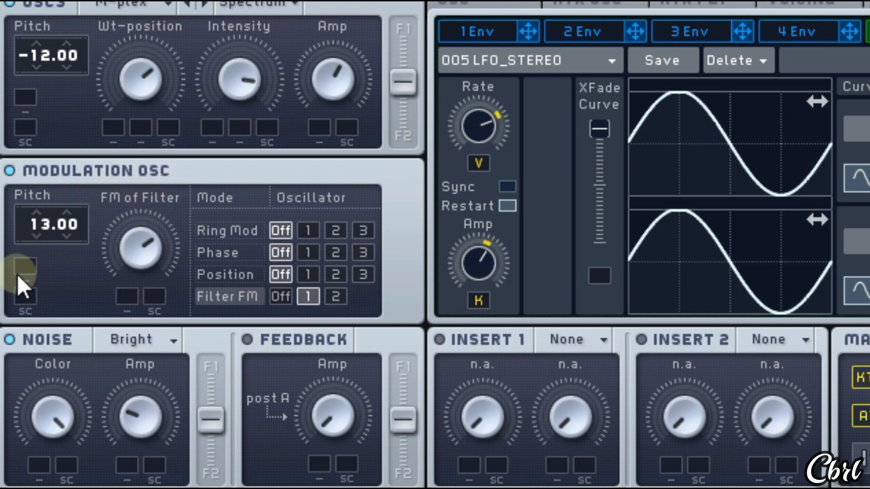
left_click_drag(38, 245, 38, 253)
left_click(391, 302)
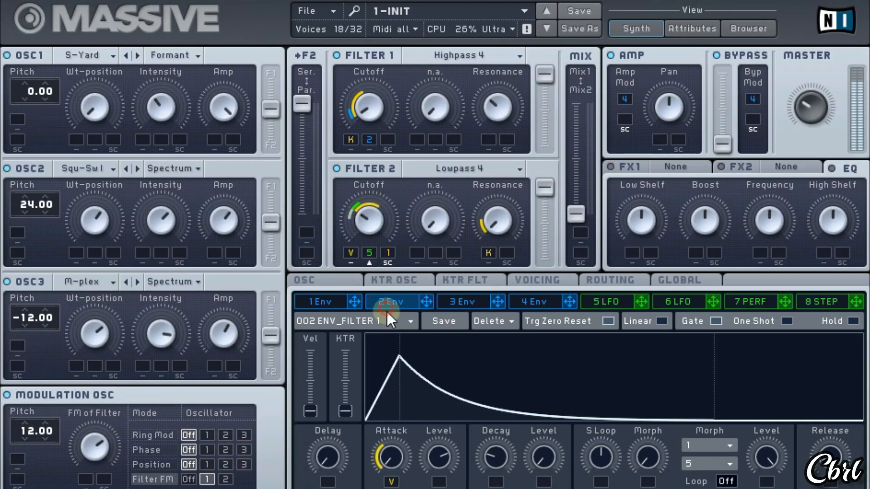
left_click(372, 323)
mouse_move(316, 336)
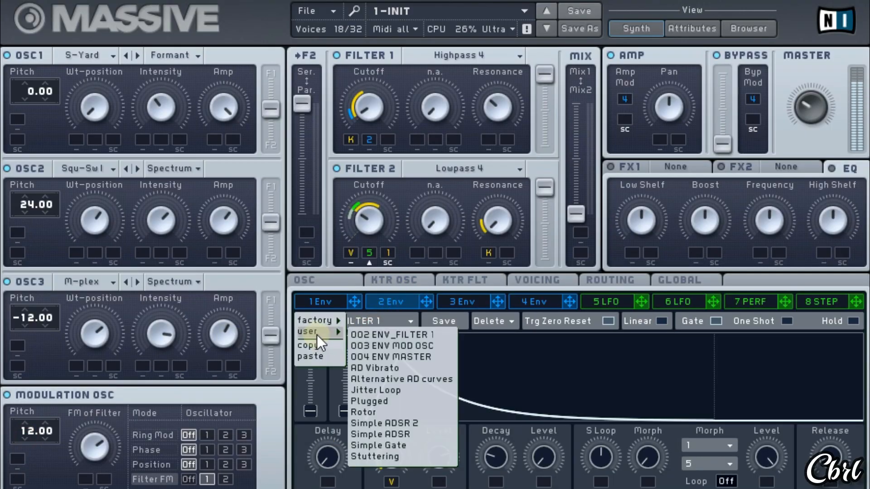
left_click(453, 299)
Load the user preset 003 ENV MOD OSC into 3 Env and assign that envelope to the Modulation Osc's pitch with a 12.00 range
left_click(459, 302)
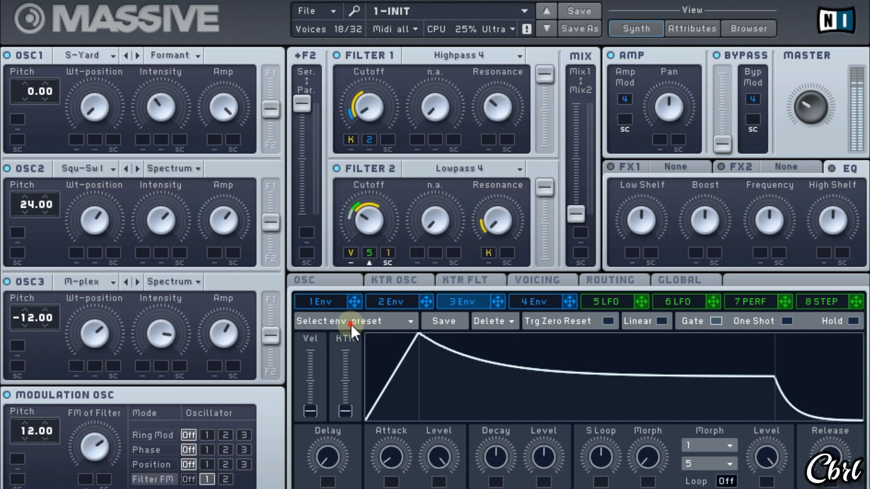
left_click(350, 322)
mouse_move(333, 333)
left_click(386, 348)
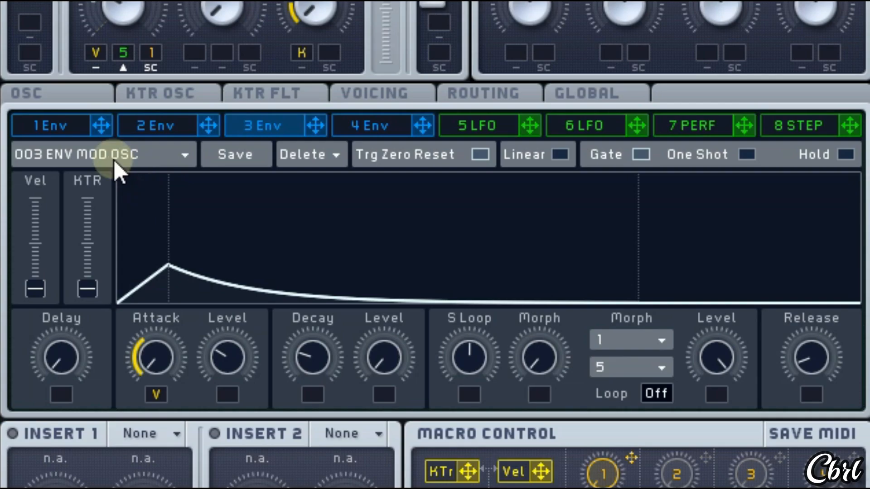
left_click_drag(316, 127, 124, 230)
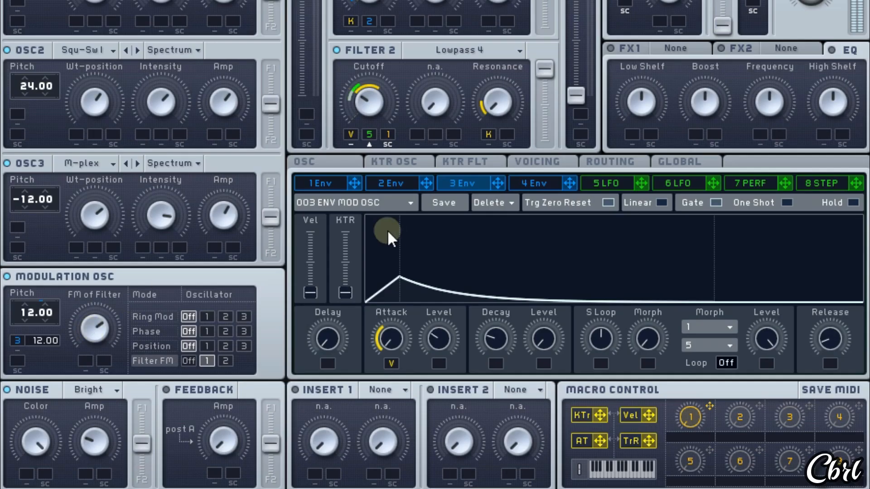
Display 4 Env and enable Insert 1 with the Frequency Shifter effect
left_click(541, 184)
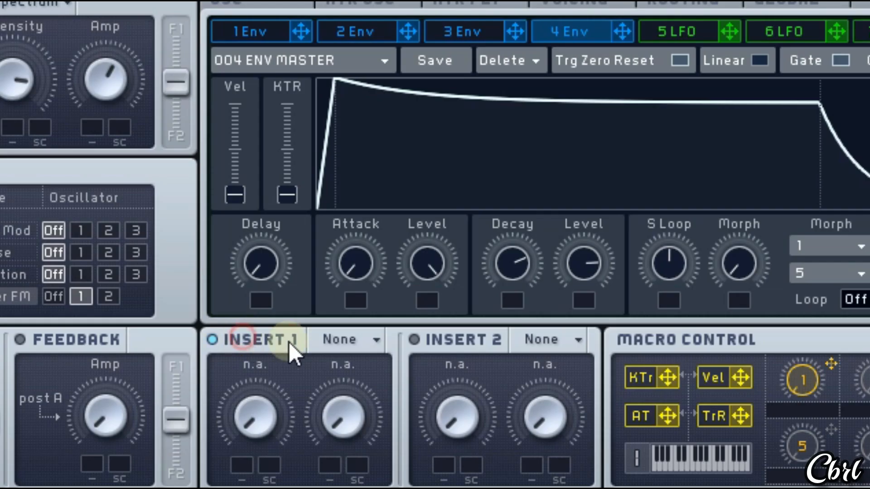
left_click(380, 389)
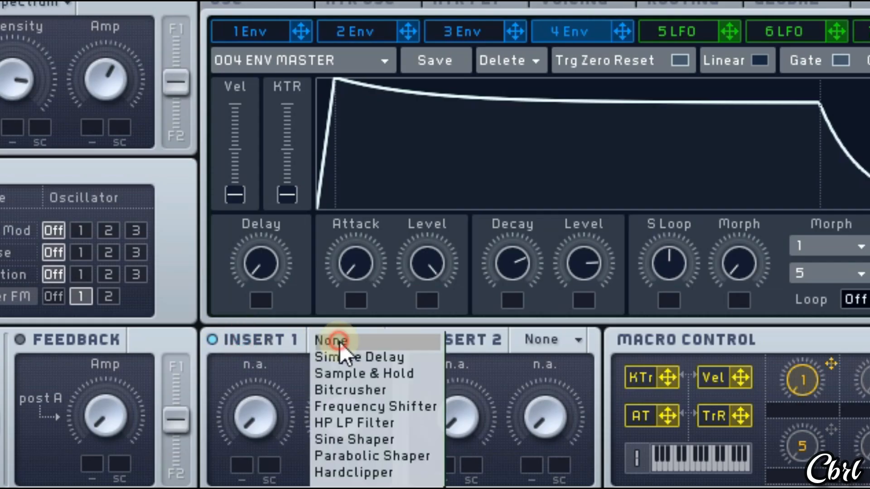
left_click(387, 407)
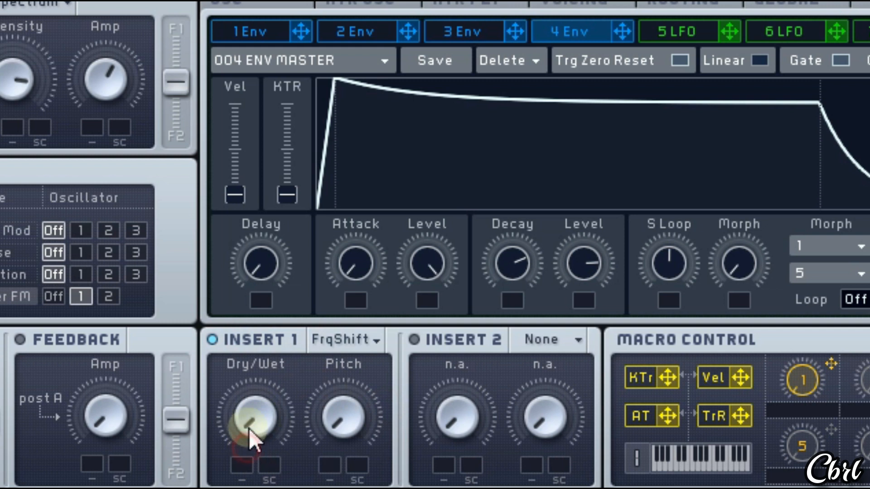
Set Insert 1's Dry/Wet to about 15% and its Pitch to about 60%, and assign Velocity to the Dry/Wet
left_click_drag(262, 401, 269, 376)
left_click_drag(367, 346, 383, 259)
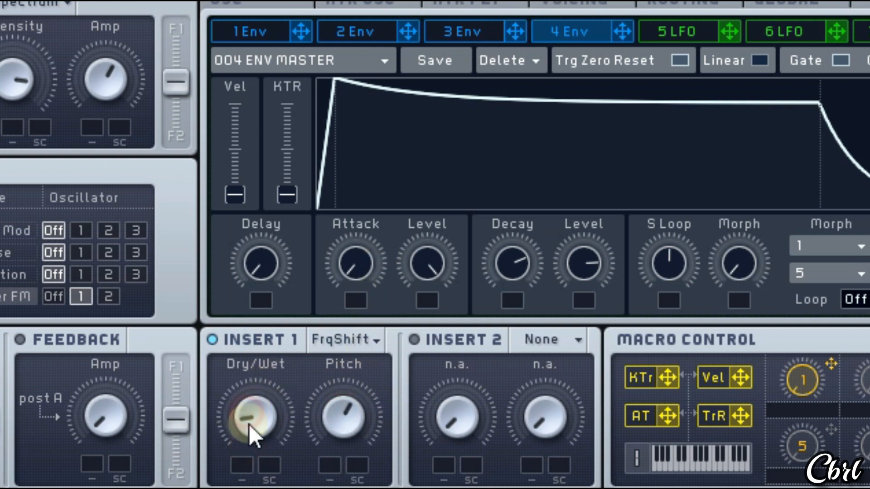
mouse_move(743, 377)
left_mouse_down()
mouse_move(355, 458)
mouse_move(246, 461)
mouse_move(261, 440)
left_mouse_up()
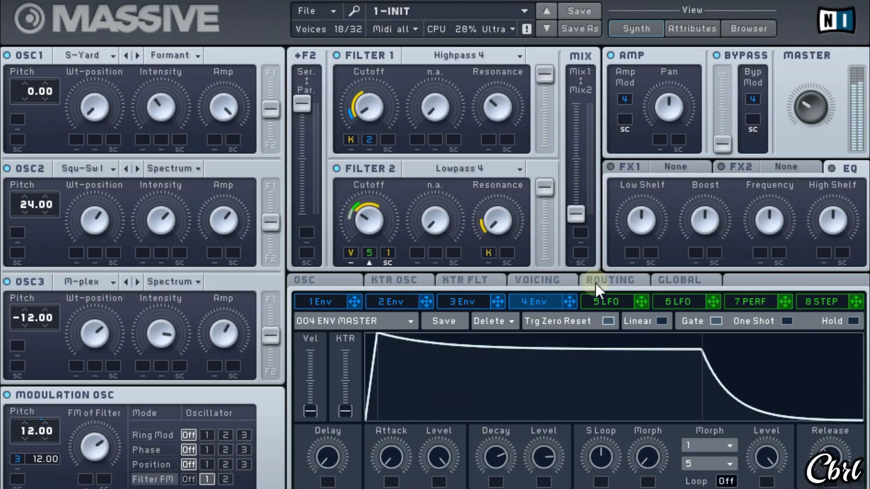
Enable FX1 as Chorus Ensemble with Dry/Wet about 20%, Rate about 70%, Offset about 90% and Depth slightly below centre
left_click(628, 166)
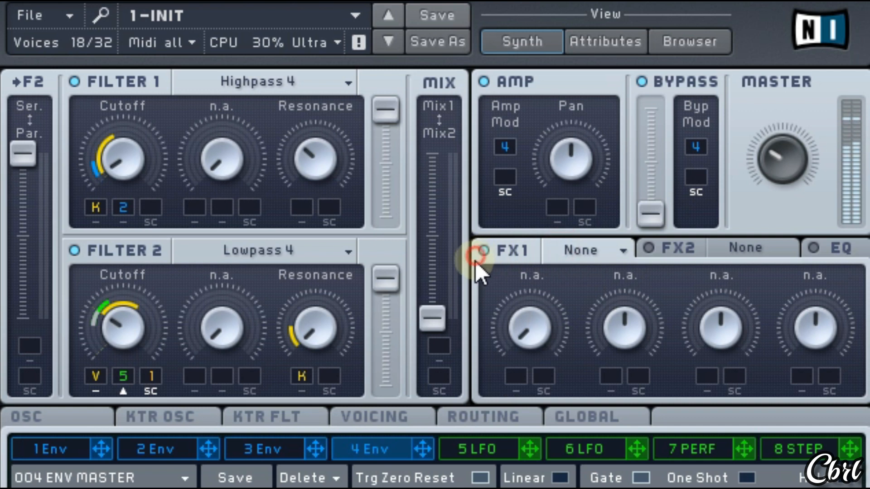
left_click(618, 252)
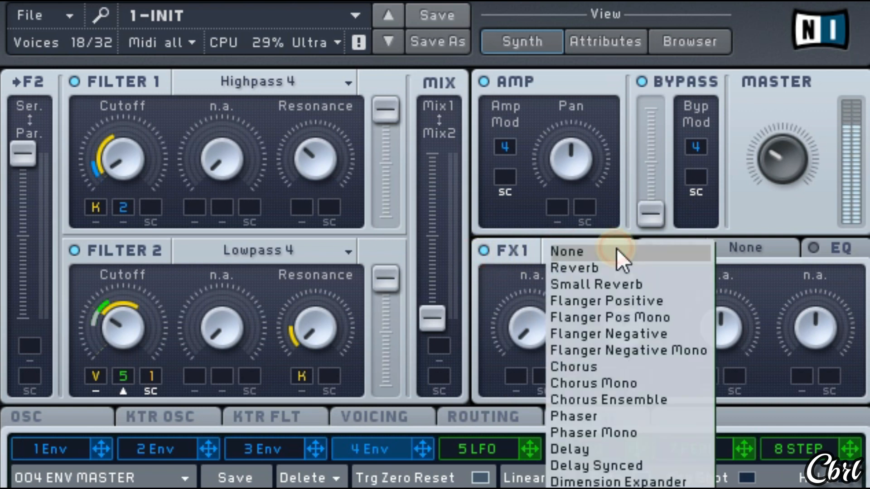
left_click(610, 401)
left_click_drag(517, 326, 555, 268)
left_click_drag(624, 336, 624, 300)
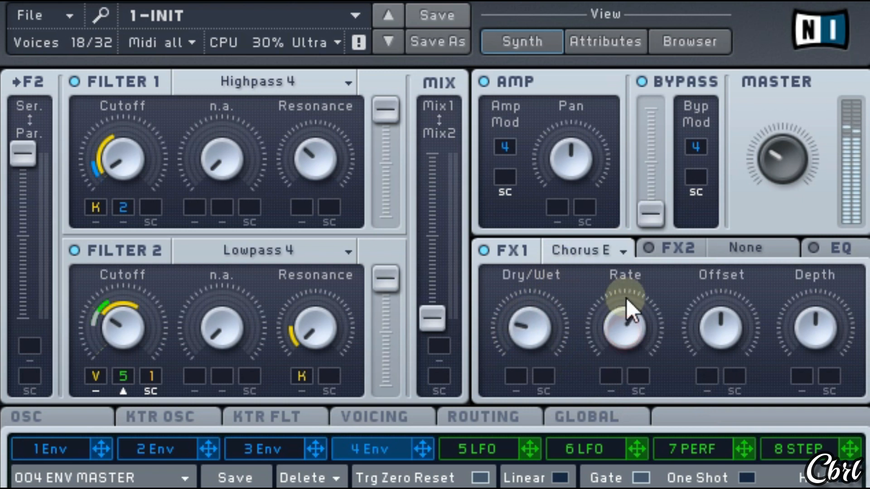
left_click_drag(709, 330, 711, 289)
left_click_drag(811, 310, 811, 300)
left_click_drag(744, 311, 749, 264)
left_click_drag(789, 331, 801, 346)
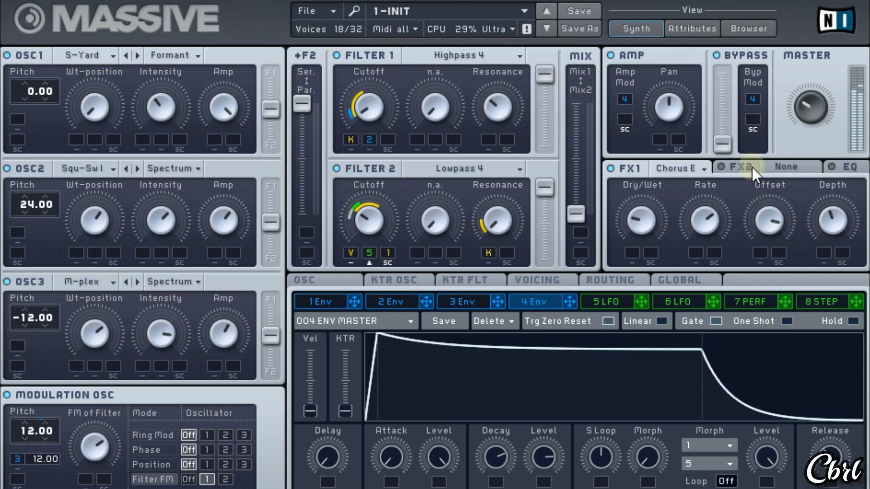
Enable FX2 as Reverb with Dry/Wet about 20% and Size, Density and Color each at about 60%
left_click(665, 251)
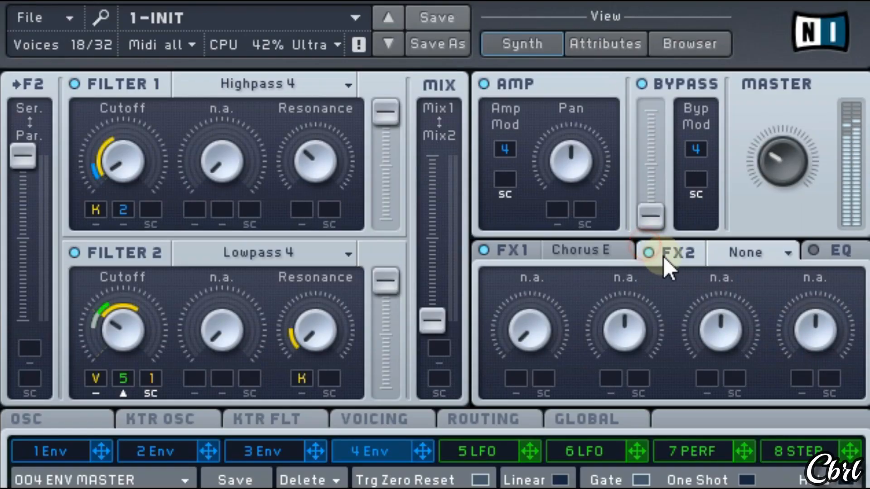
left_click(768, 251)
left_click(774, 273)
left_click_drag(524, 330, 572, 286)
left_click_drag(605, 329, 716, 307)
left_click_drag(811, 323, 825, 282)
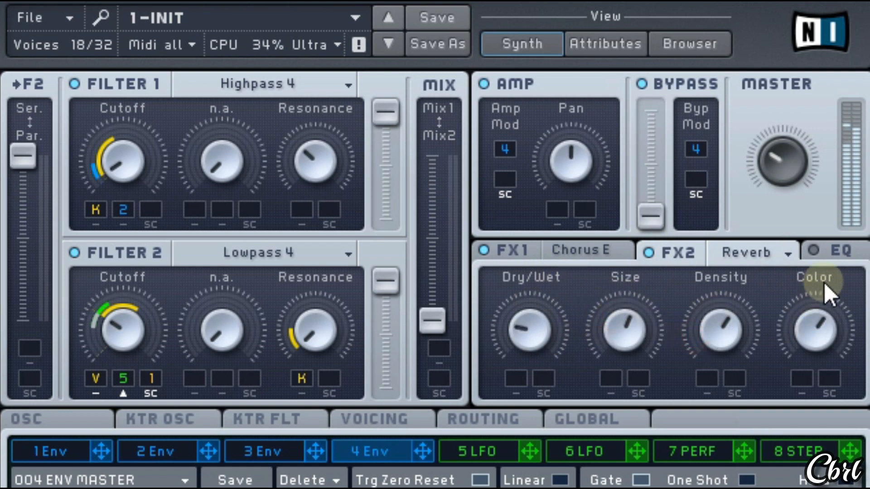
Enable the EQ with Low Shelf about one third, Boost and Frequency about 60%, and High Shelf about two thirds
left_click(813, 250)
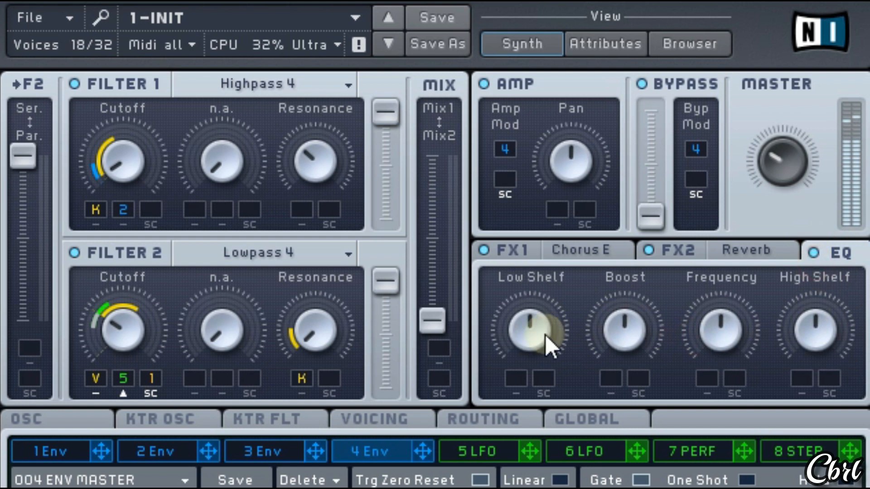
left_click_drag(545, 334, 549, 373)
left_click_drag(621, 308, 623, 297)
left_click_drag(725, 323, 742, 292)
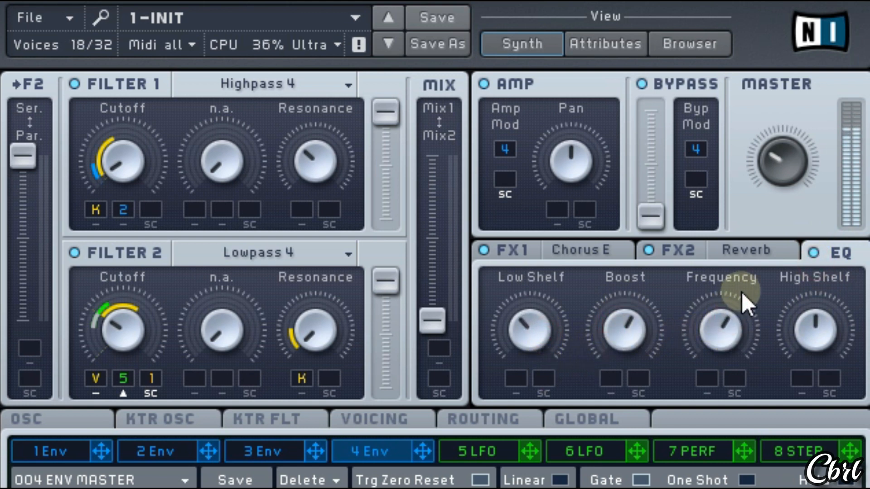
left_click_drag(812, 325, 812, 288)
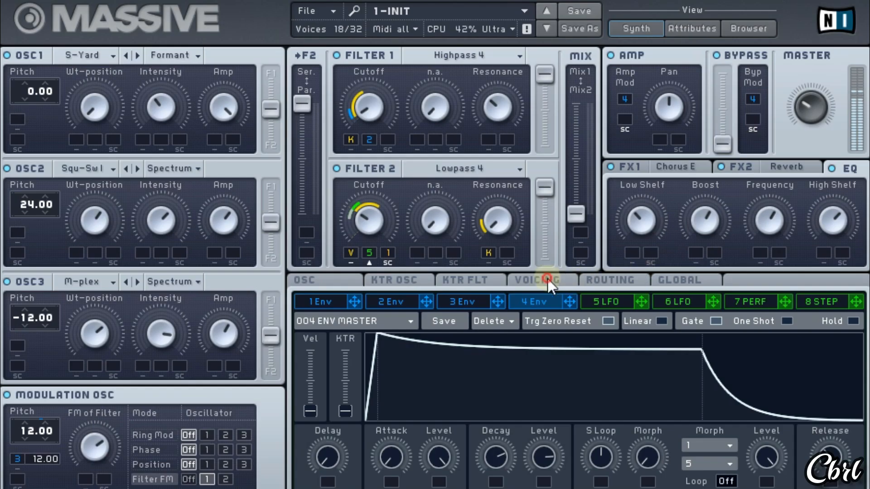
Open the voicing settings
left_click(548, 279)
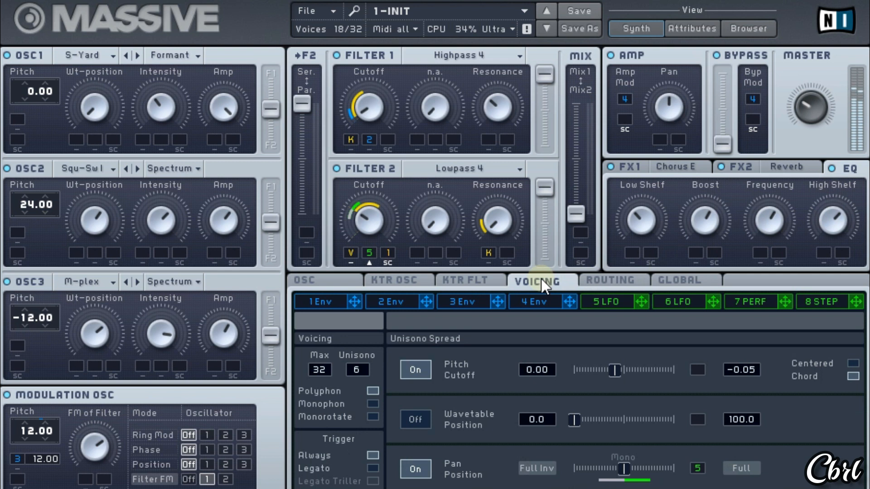